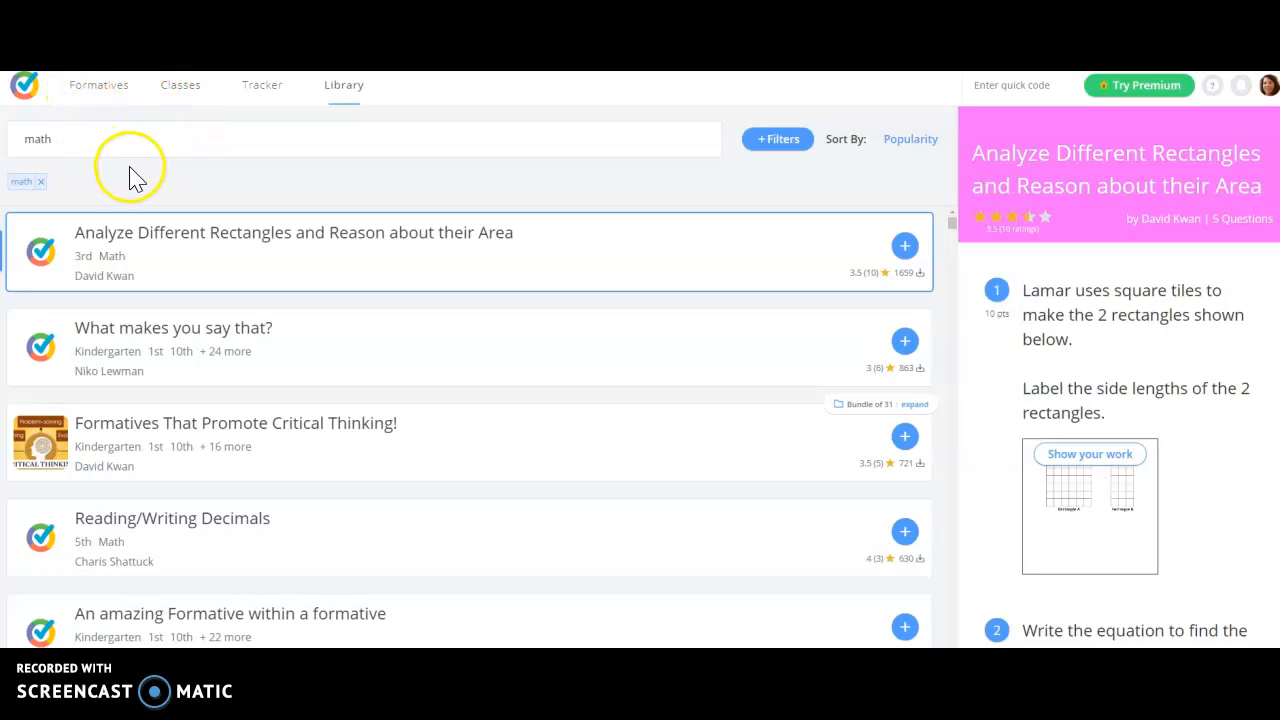
Step: Create a new formative and search the item bank for existing questions on fractions
click(104, 90)
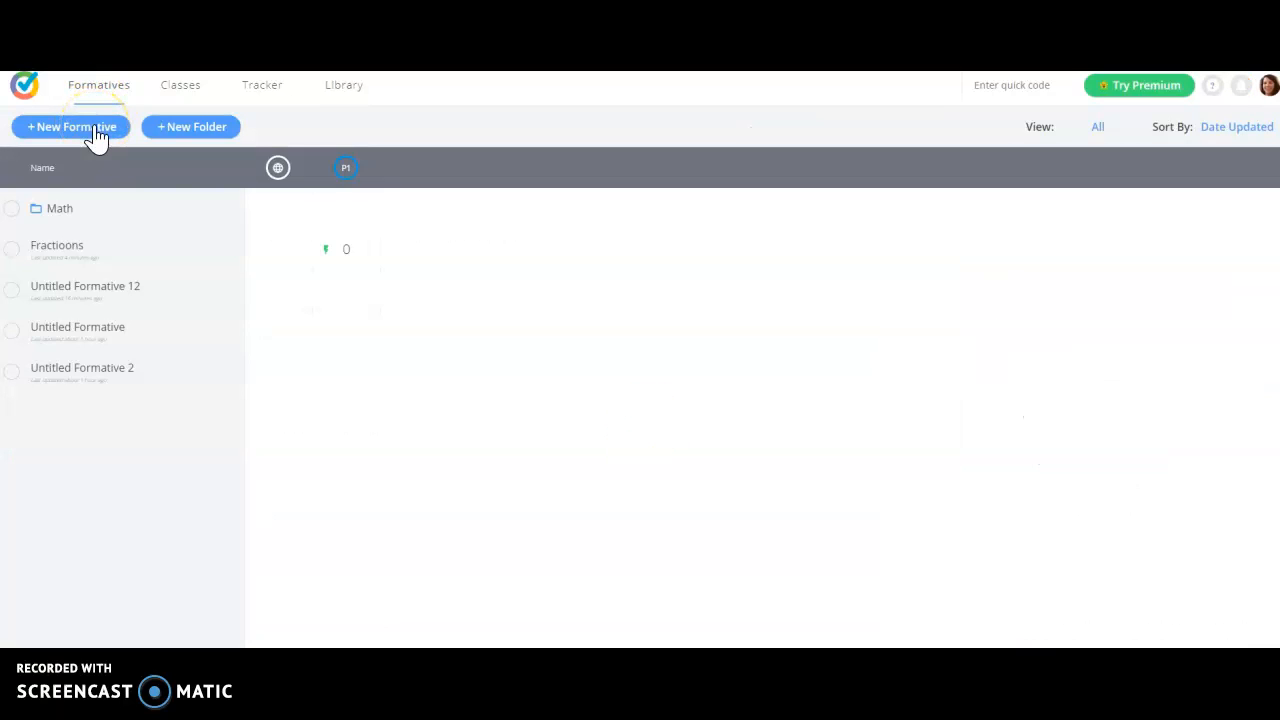
click(97, 128)
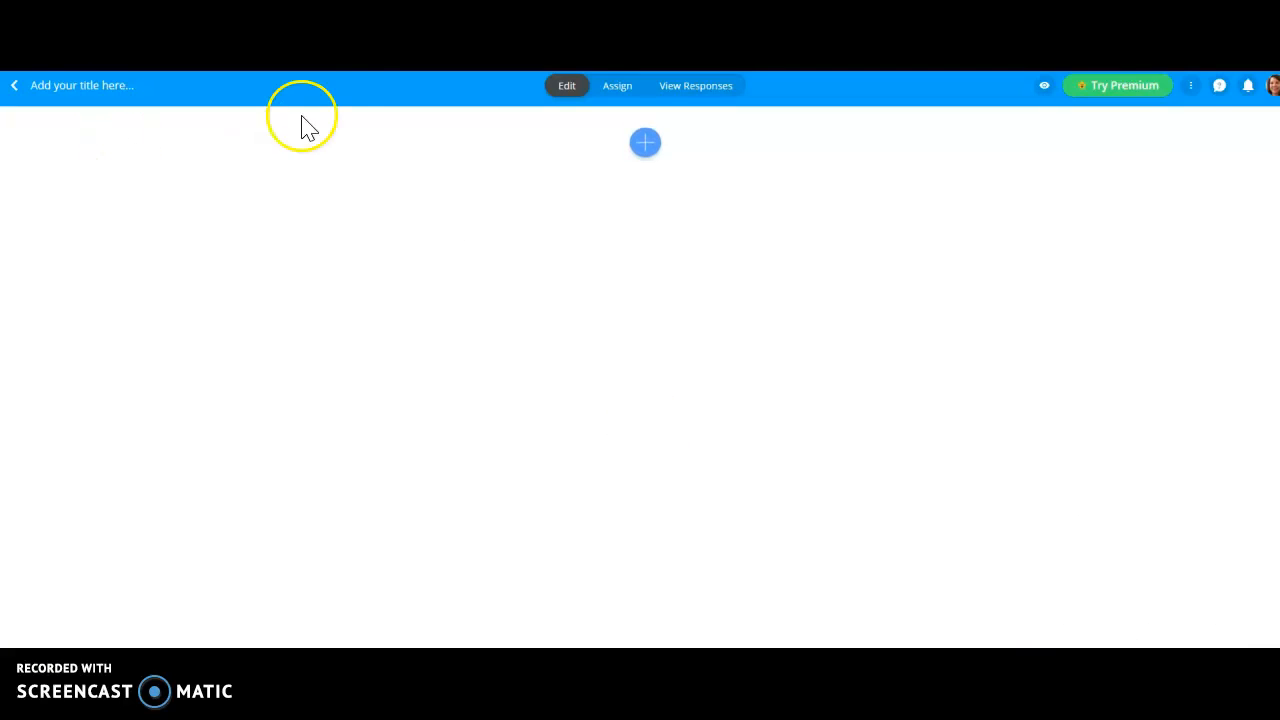
click(655, 148)
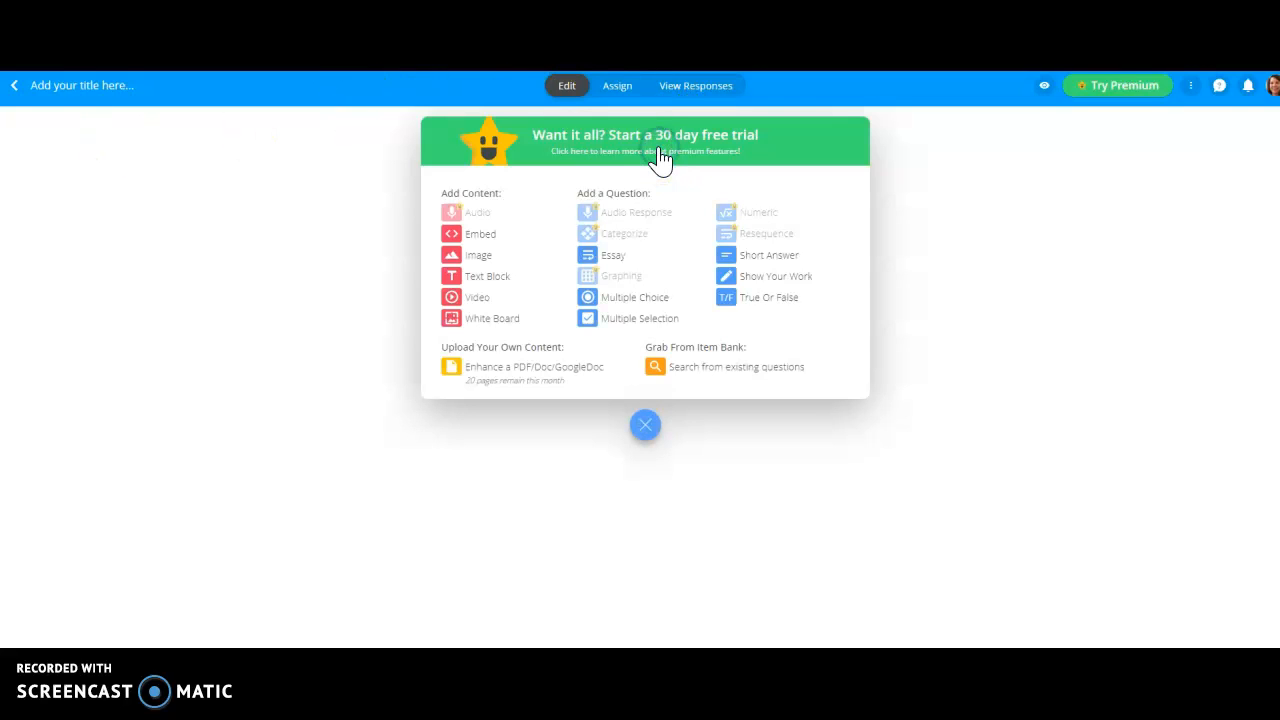
click(521, 392)
click(691, 376)
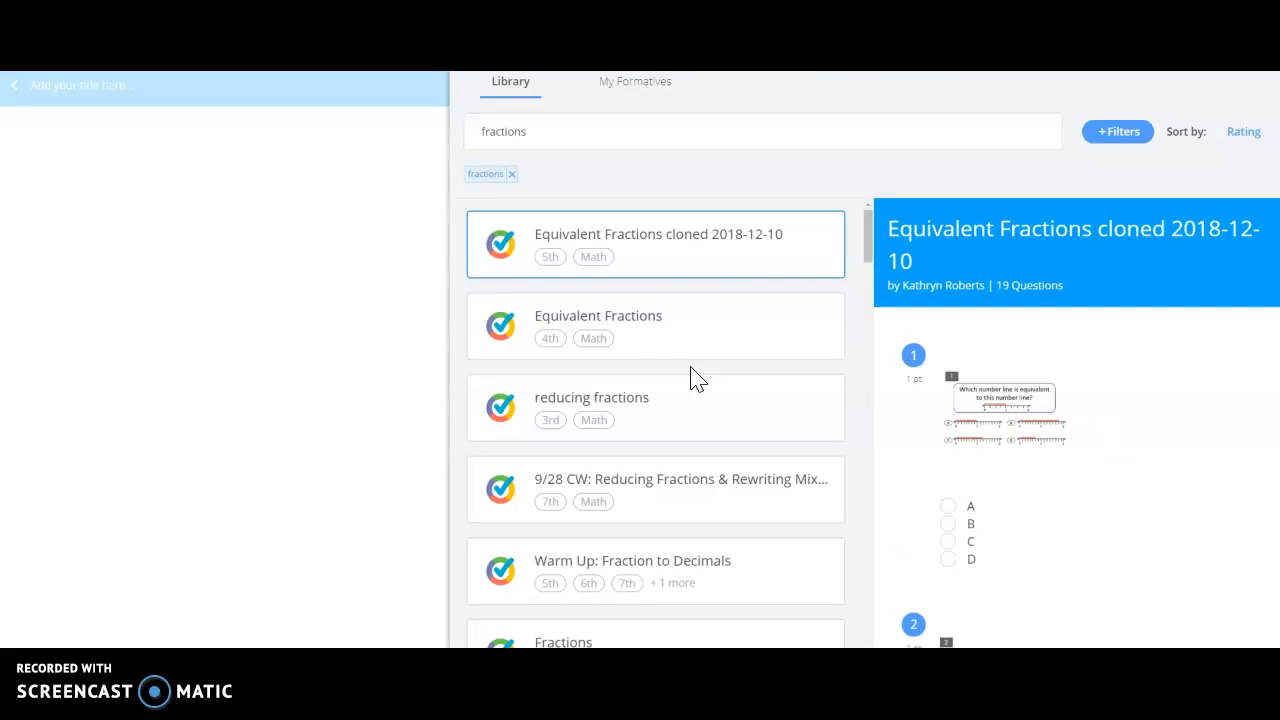
Step: Select the 5th-grade "Adding and Subtracting Fractions Review" set from the fractions results and add its 3/6 + 1/6 question to the formative
click(553, 130)
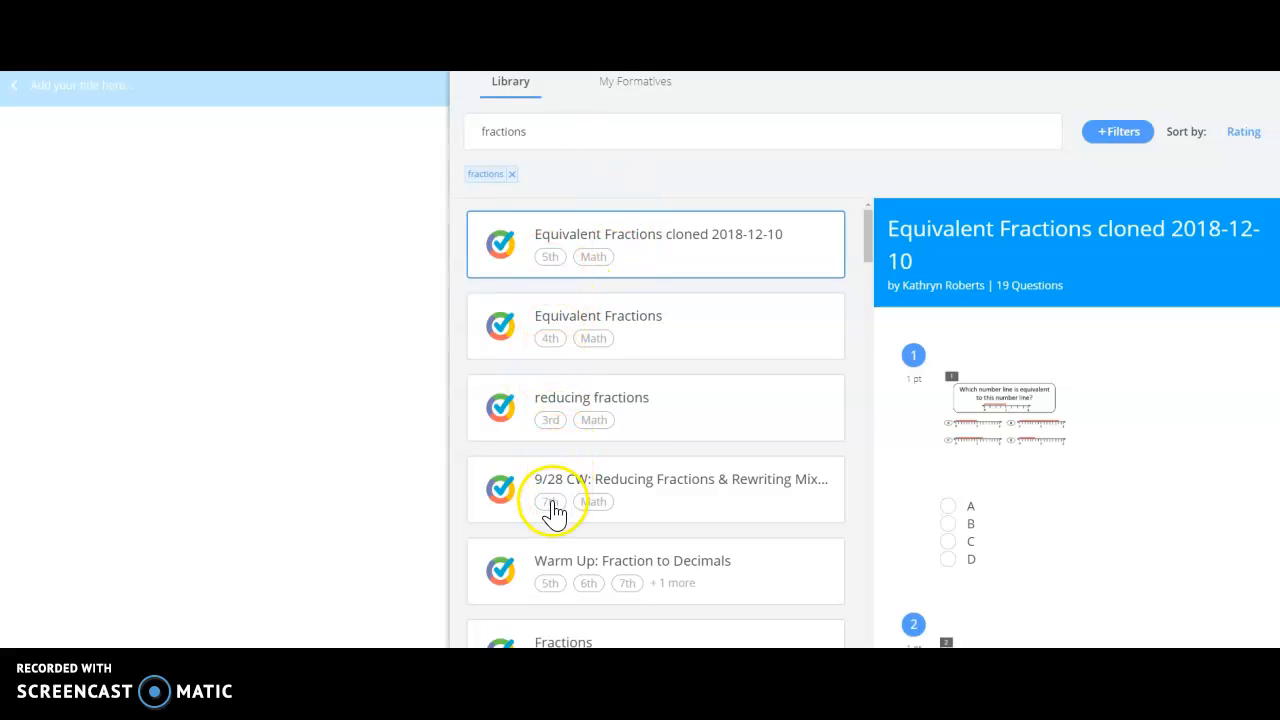
scroll(555, 512, down, 5)
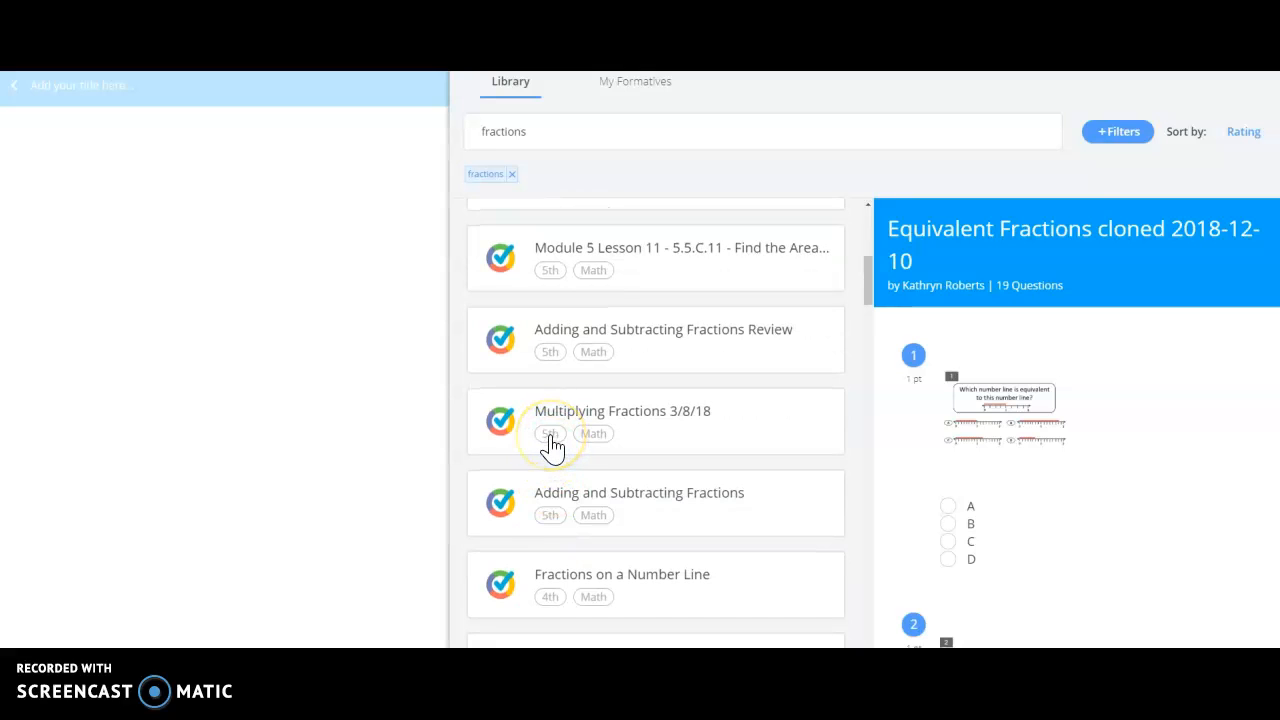
click(568, 343)
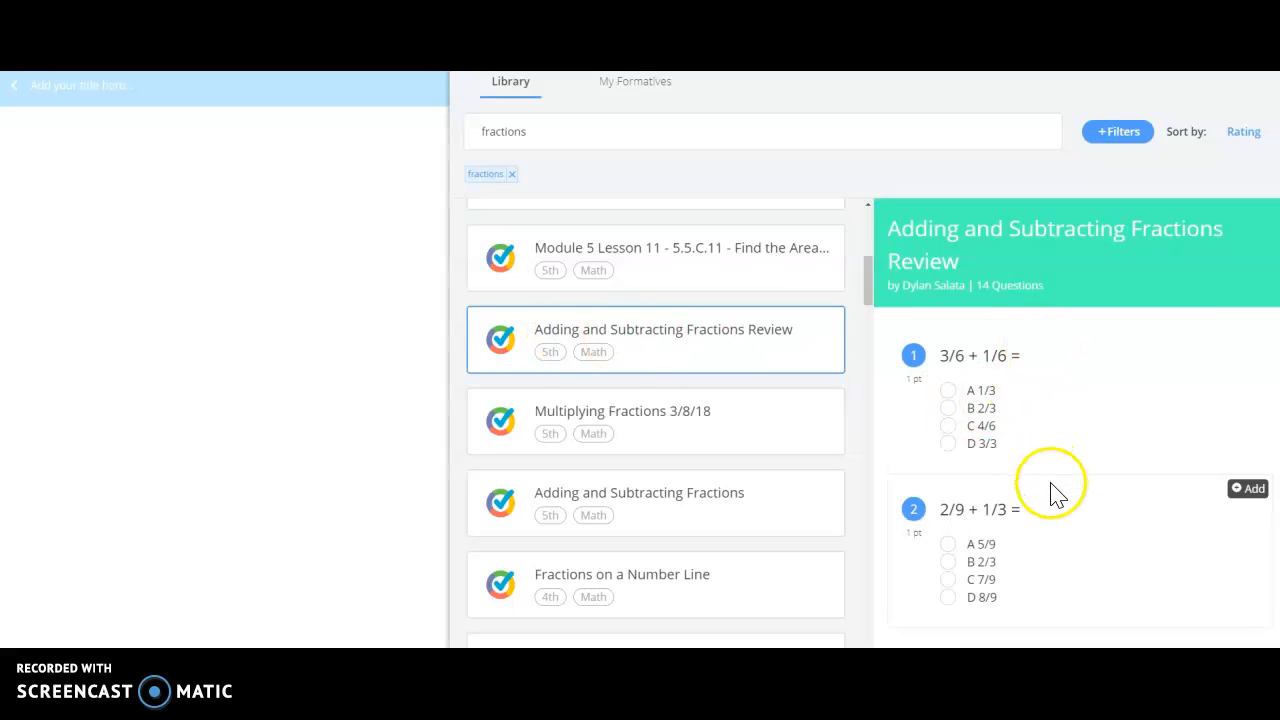
mouse_move(1229, 374)
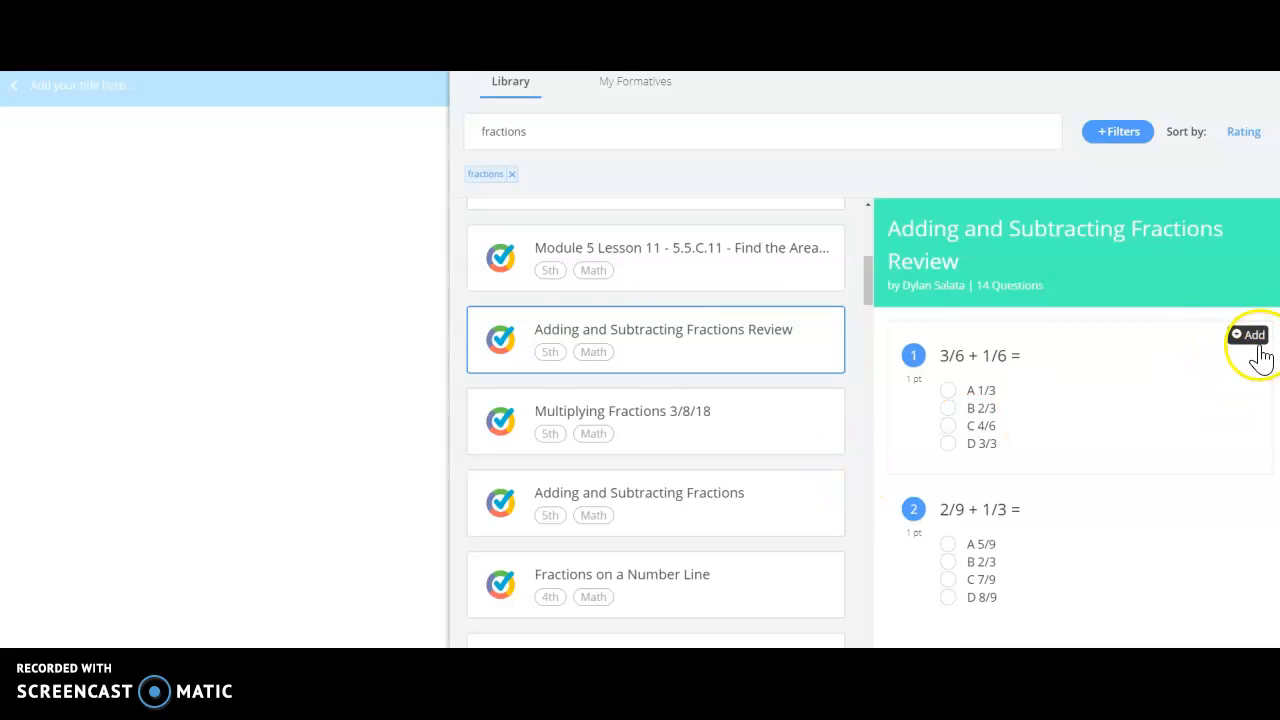
click(1253, 337)
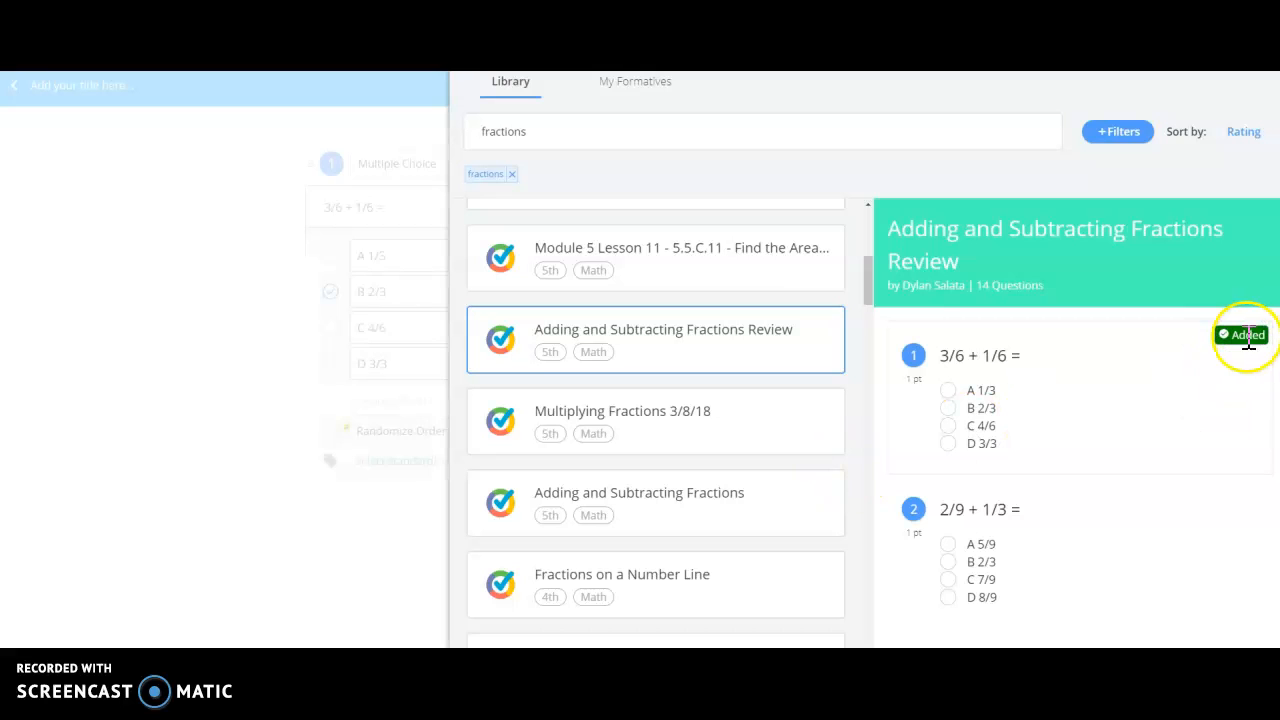
Step: Add the 1 2/3 + 4 2/3 and 8 3/8 - 3 1/8 questions from the review set to the formative
scroll(1210, 440, down, 1)
scroll(1210, 438, down, 2)
click(1256, 305)
scroll(1206, 443, down, 4)
mouse_move(1214, 437)
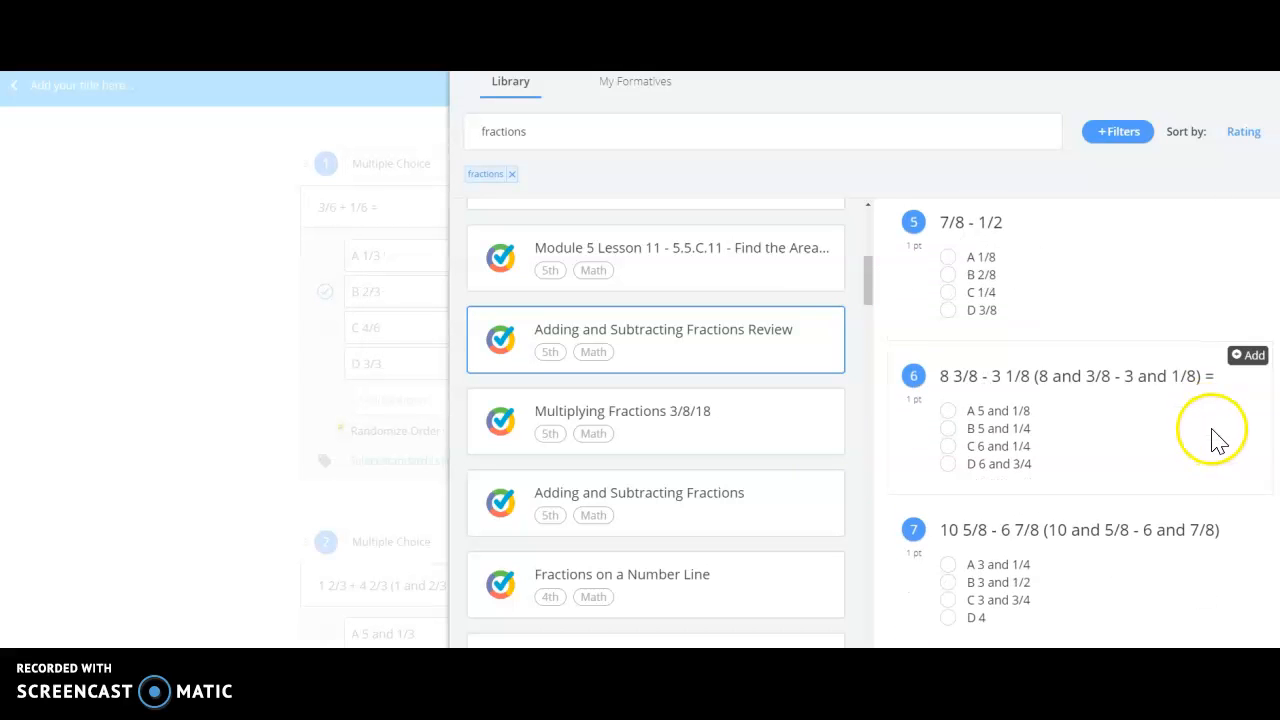
click(1254, 358)
Step: Add question 10, the word problem about Omar feeding his dogs, to the formative
scroll(1208, 462, down, 4)
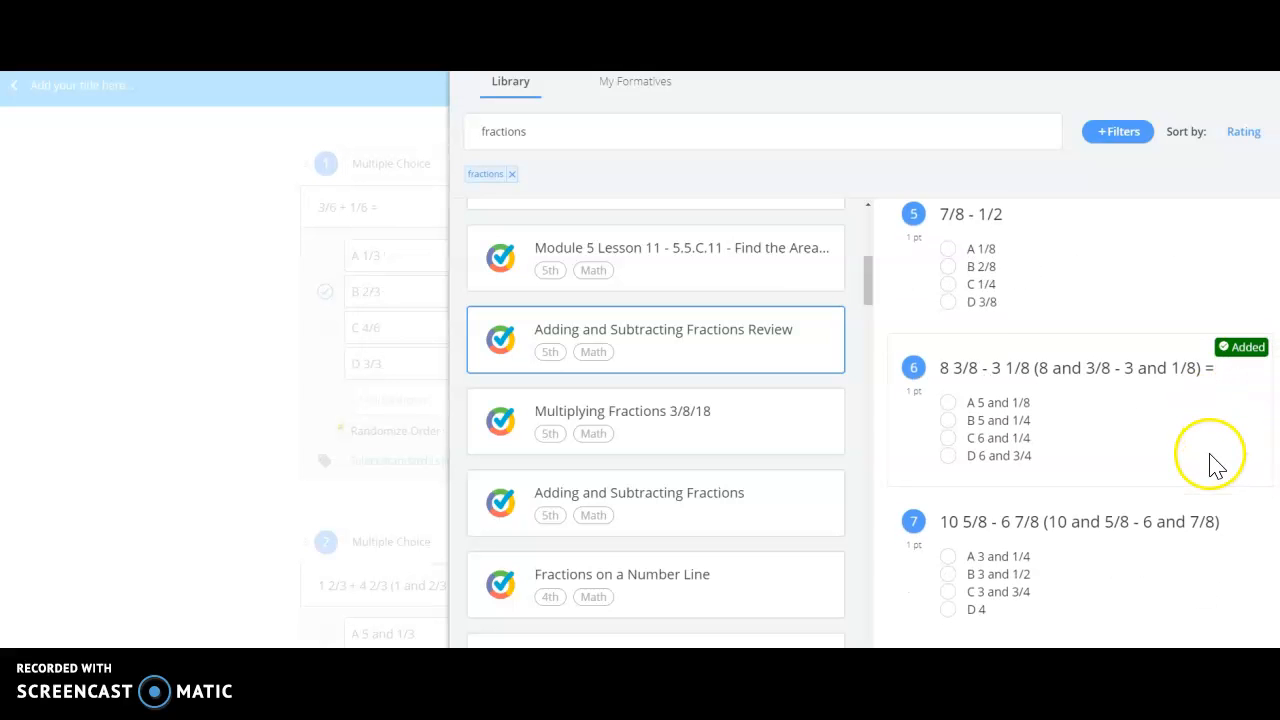
scroll(1210, 462, down, 3)
mouse_move(1211, 457)
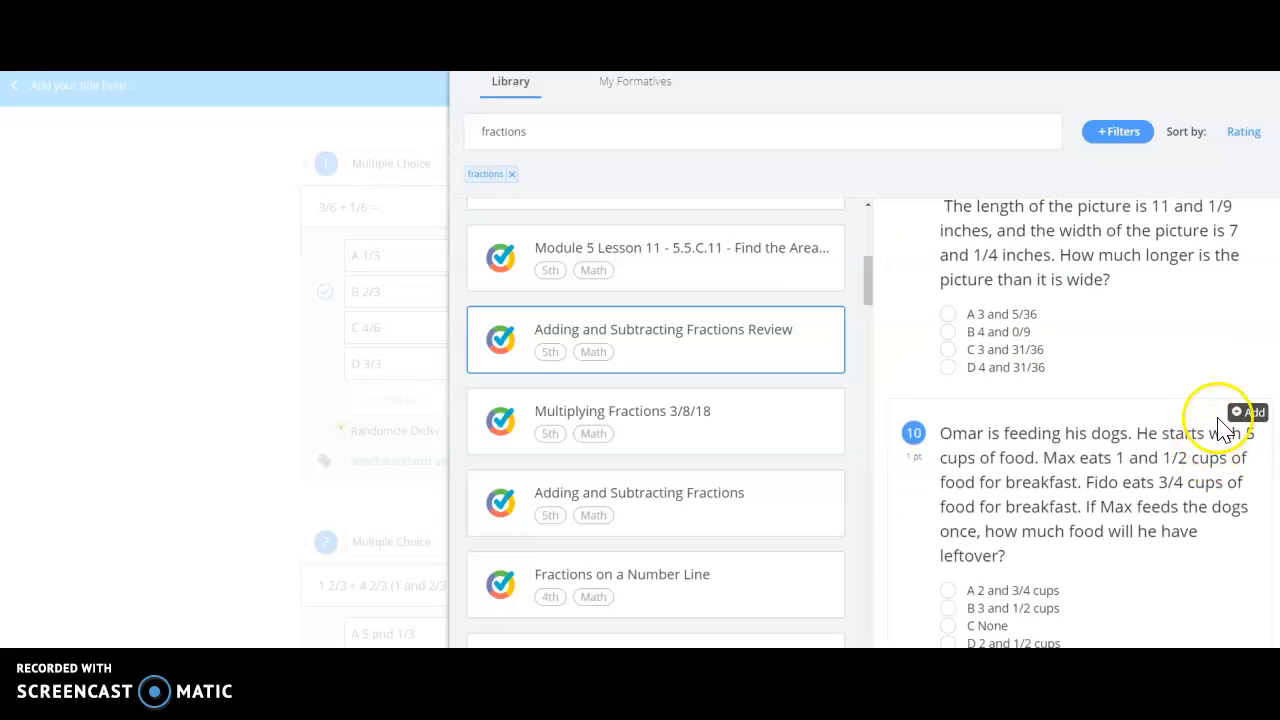
click(1252, 414)
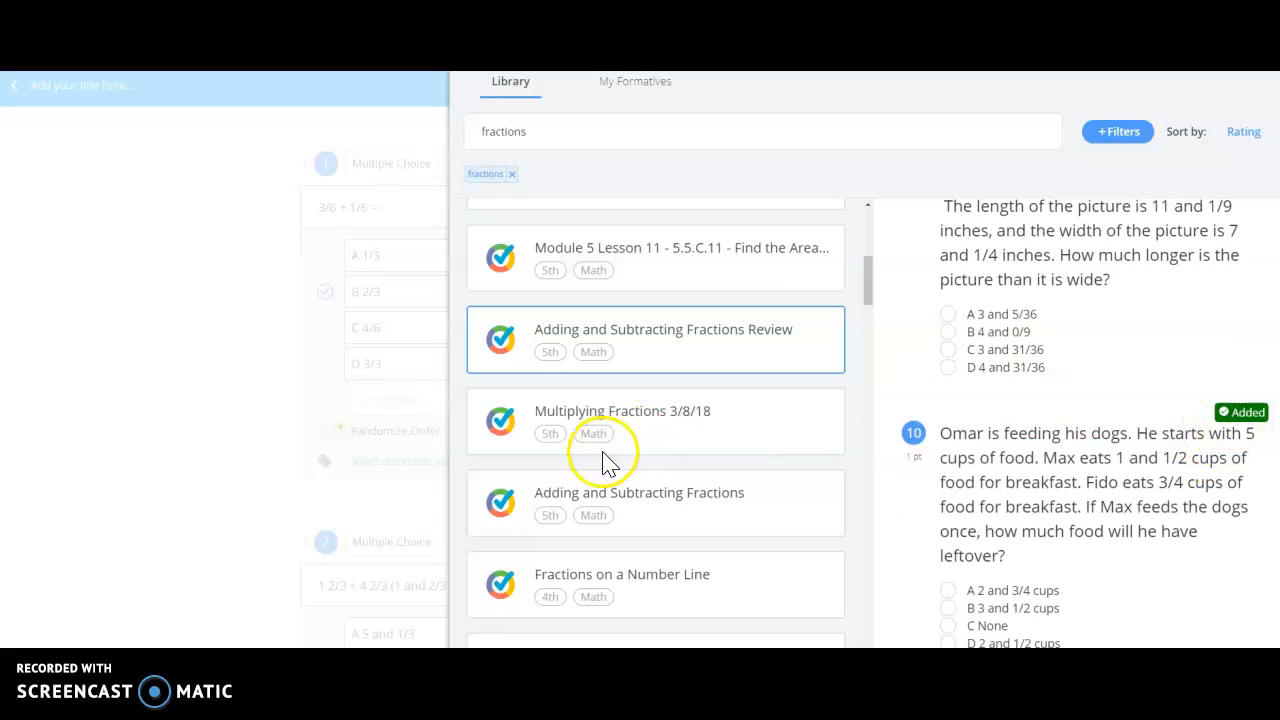
Step: Preview the Adding and Subtracting Fractions, Fractions on a Number Line, and Multiplying Fractions 3/8/18 sets to compare their questions
click(672, 502)
mouse_move(1106, 371)
scroll(1188, 393, up, 3)
scroll(1189, 393, down, 3)
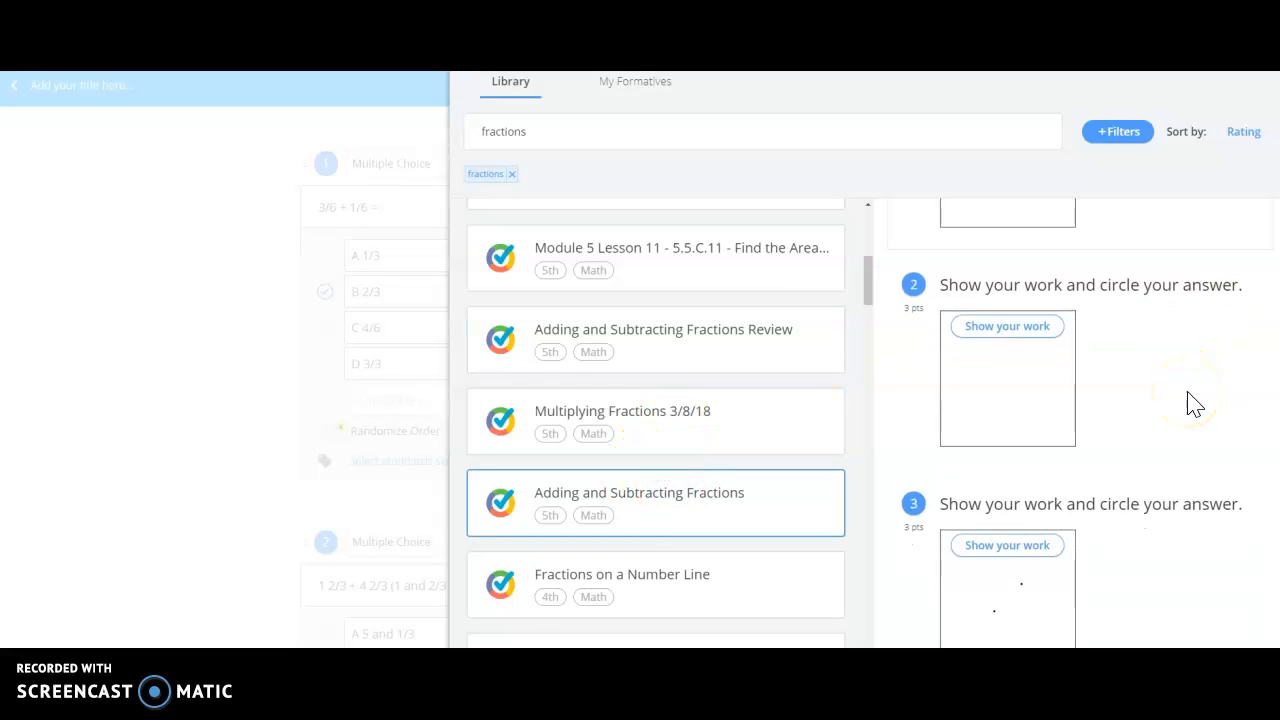
click(686, 589)
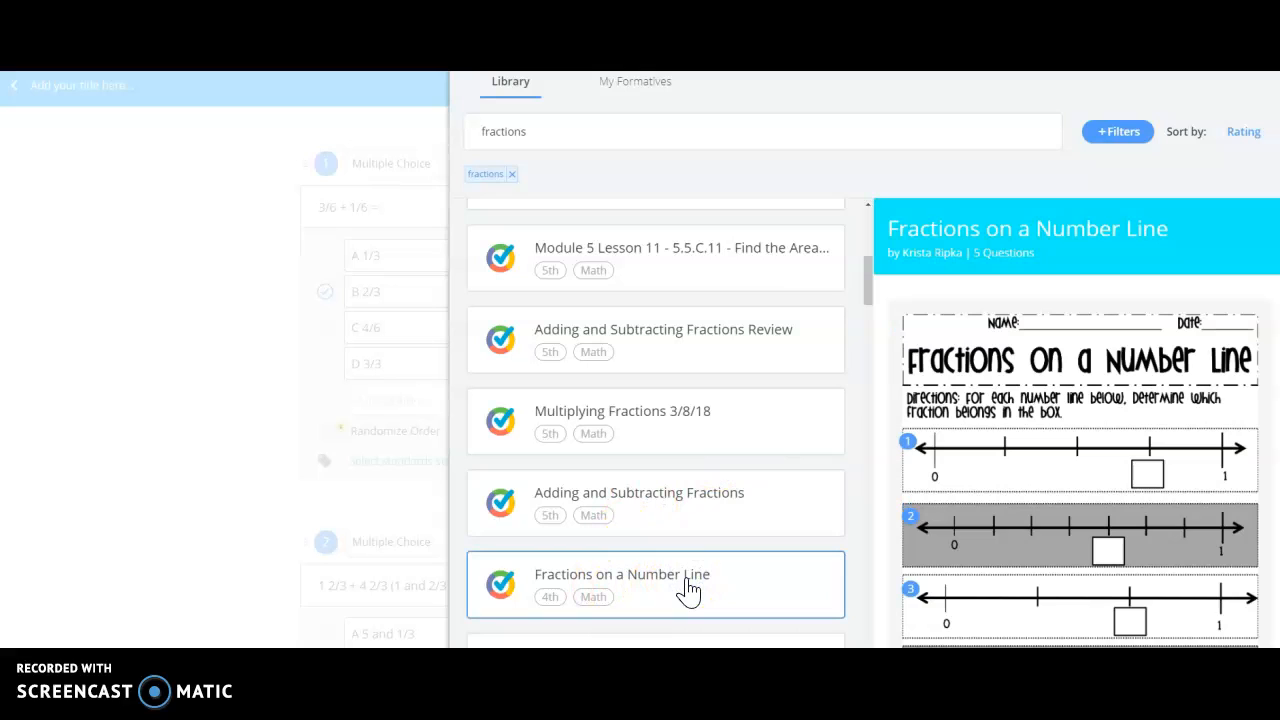
click(635, 357)
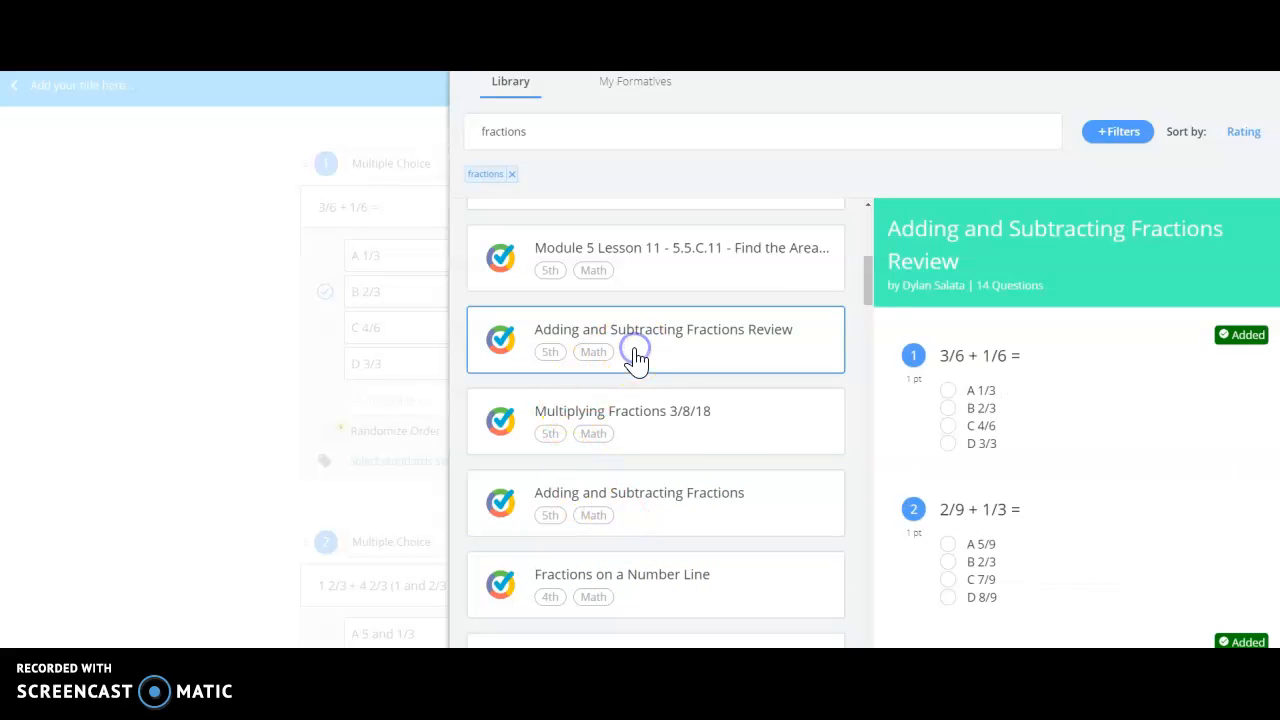
click(645, 433)
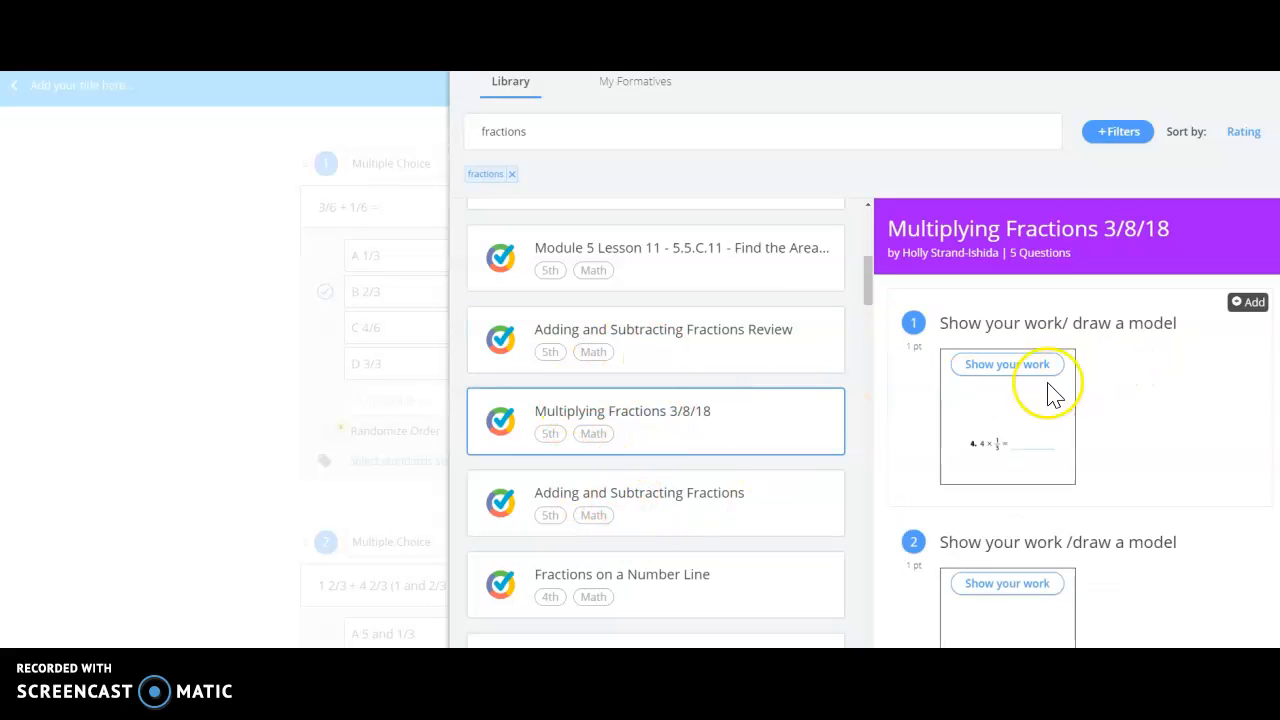
Step: Add the "Fractions on a Number Line" worksheet to the formative and return to the question editor
click(688, 583)
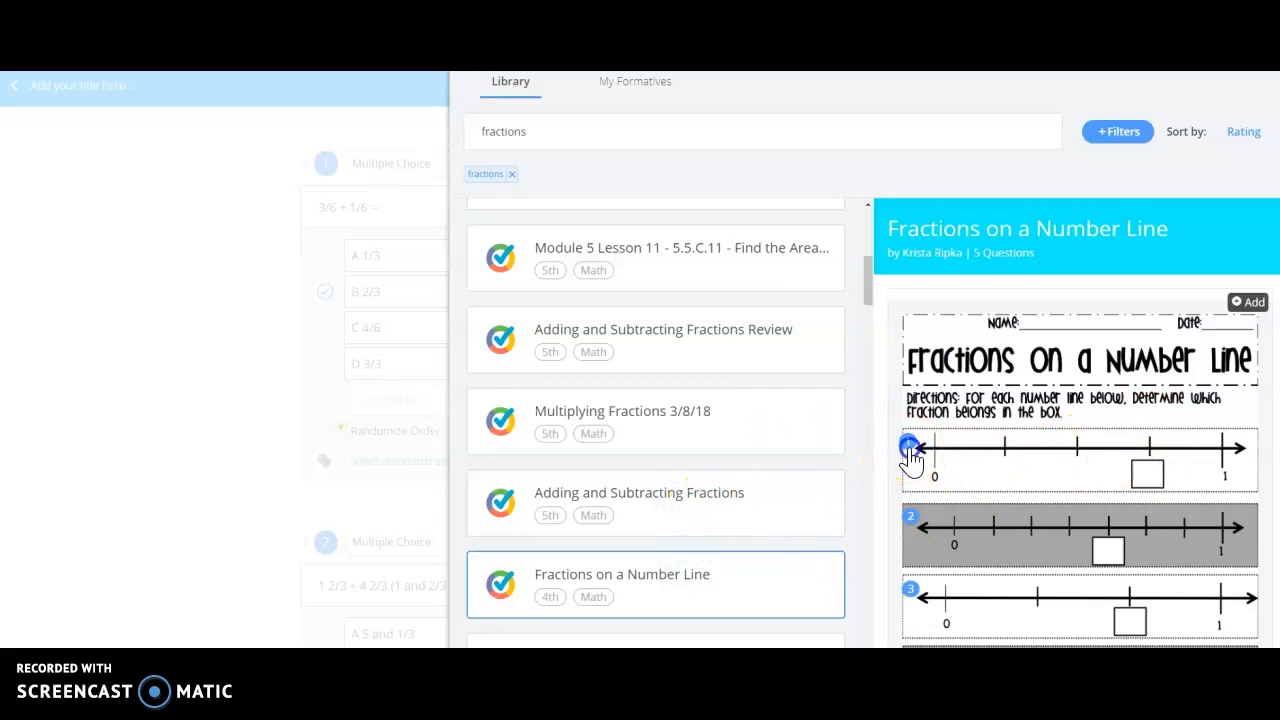
click(1248, 302)
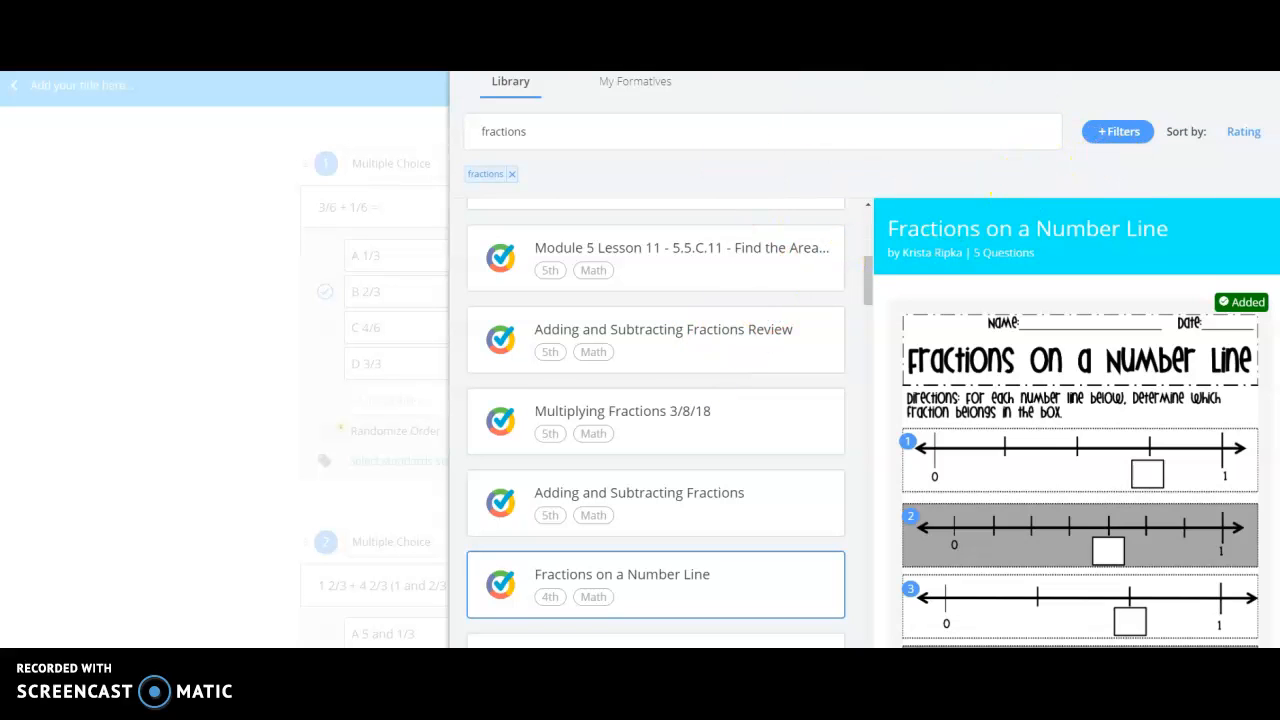
key(Escape)
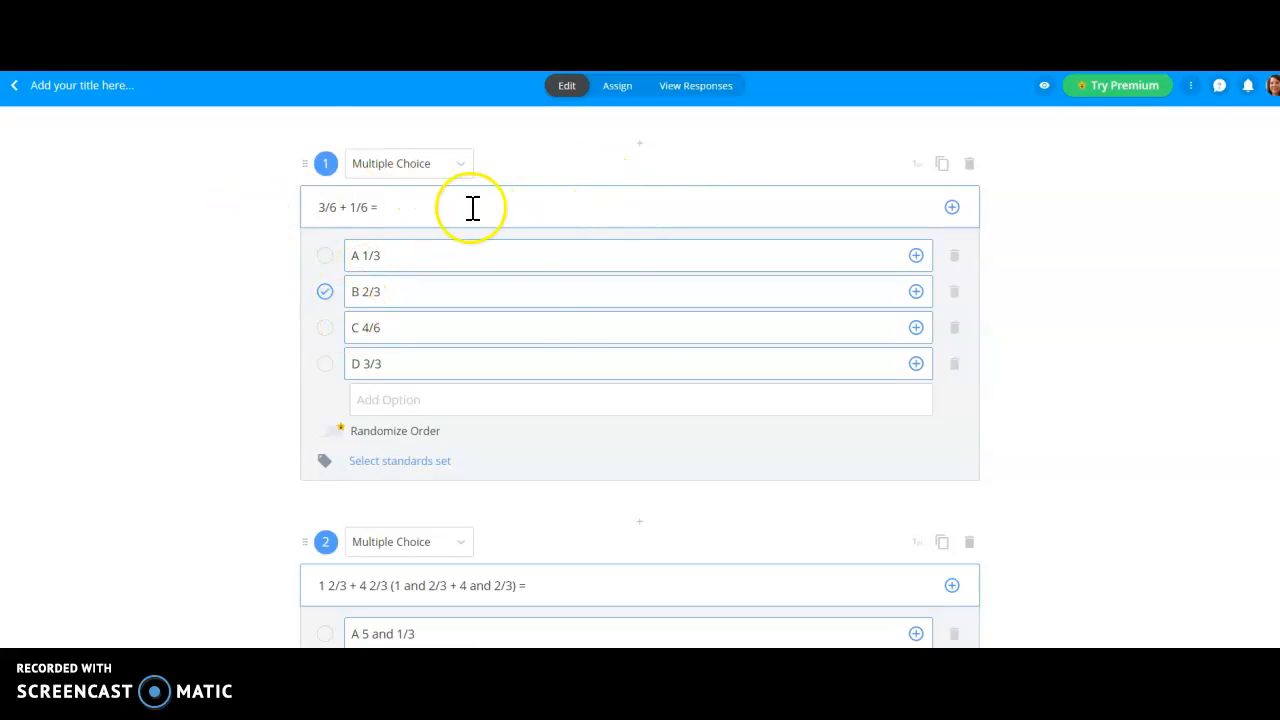
Step: Review the added questions and title the formative "Fractions Pre-assessment"
scroll(571, 329, down, 5)
scroll(571, 314, down, 3)
scroll(571, 314, up, 10)
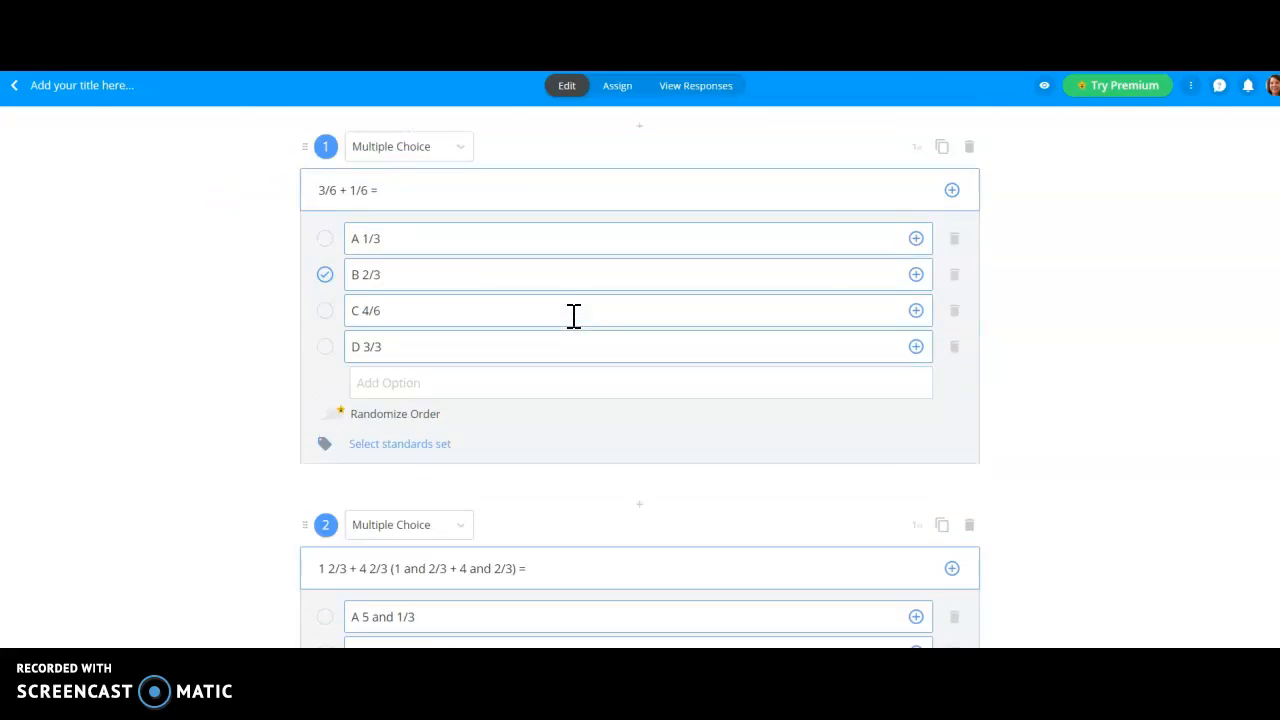
click(168, 85)
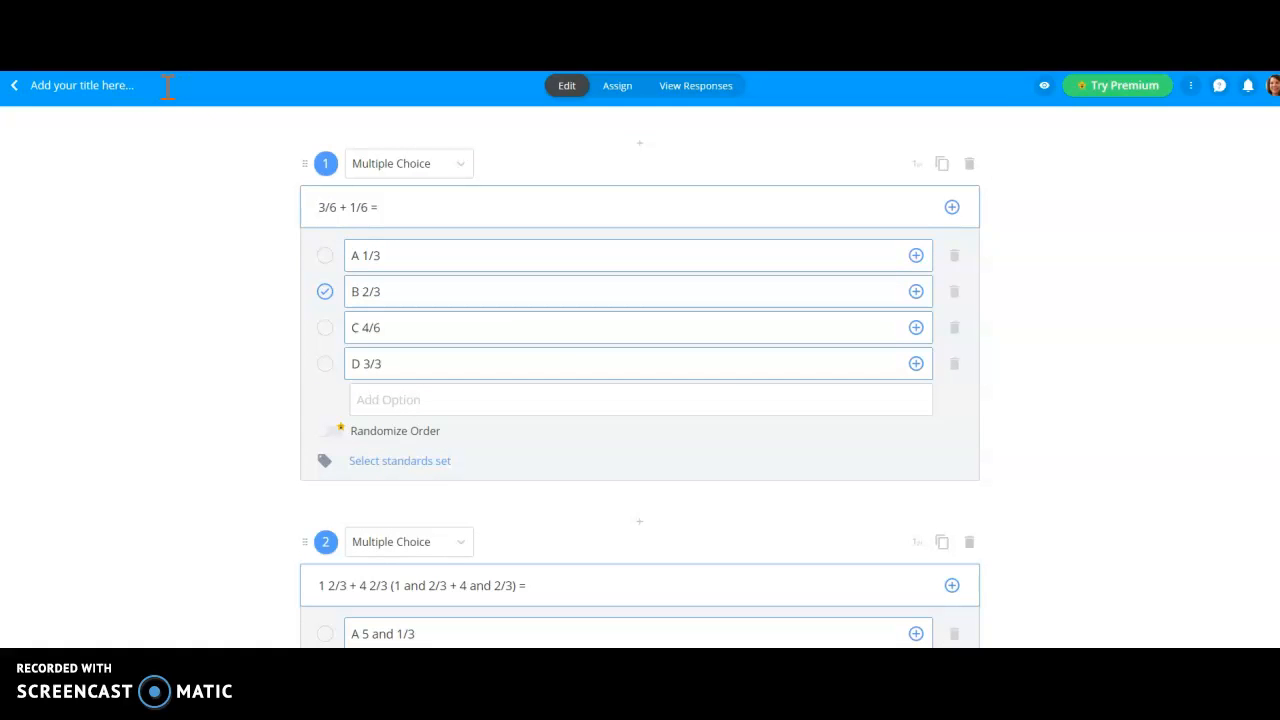
text(Fractions Pre-assessment)
Step: Assign the formative to the Medical Math class
click(624, 87)
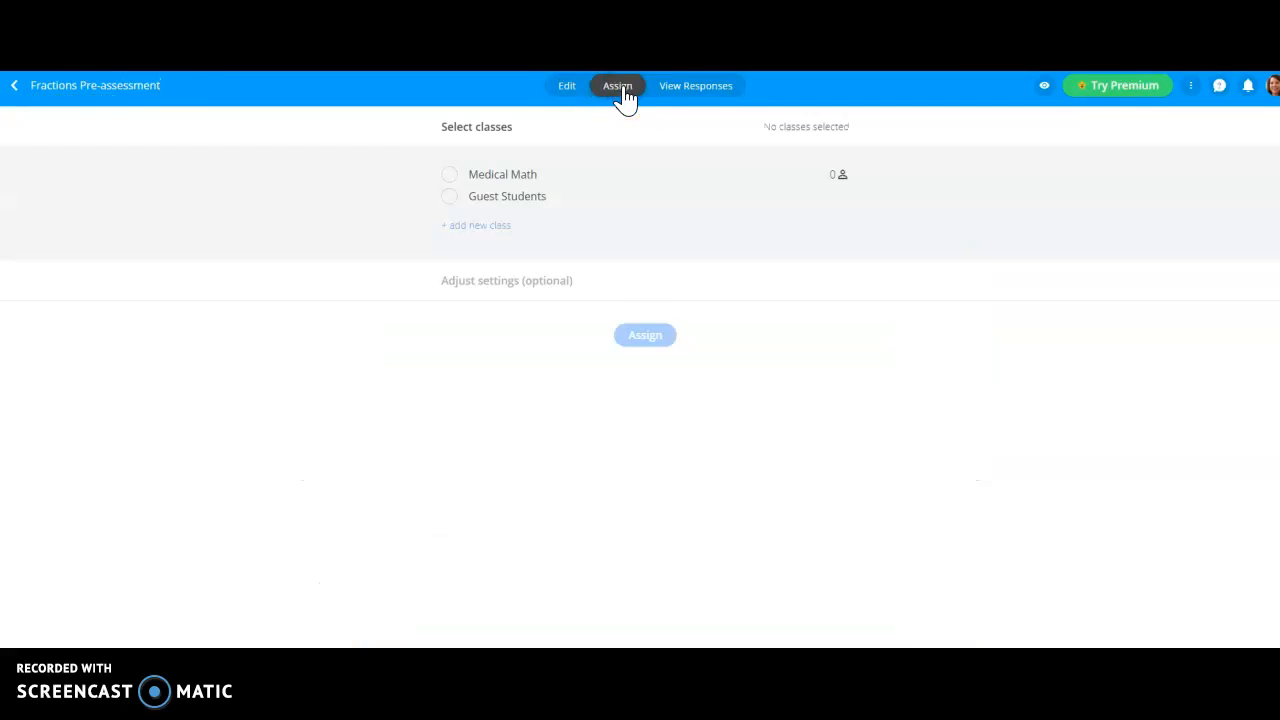
click(454, 183)
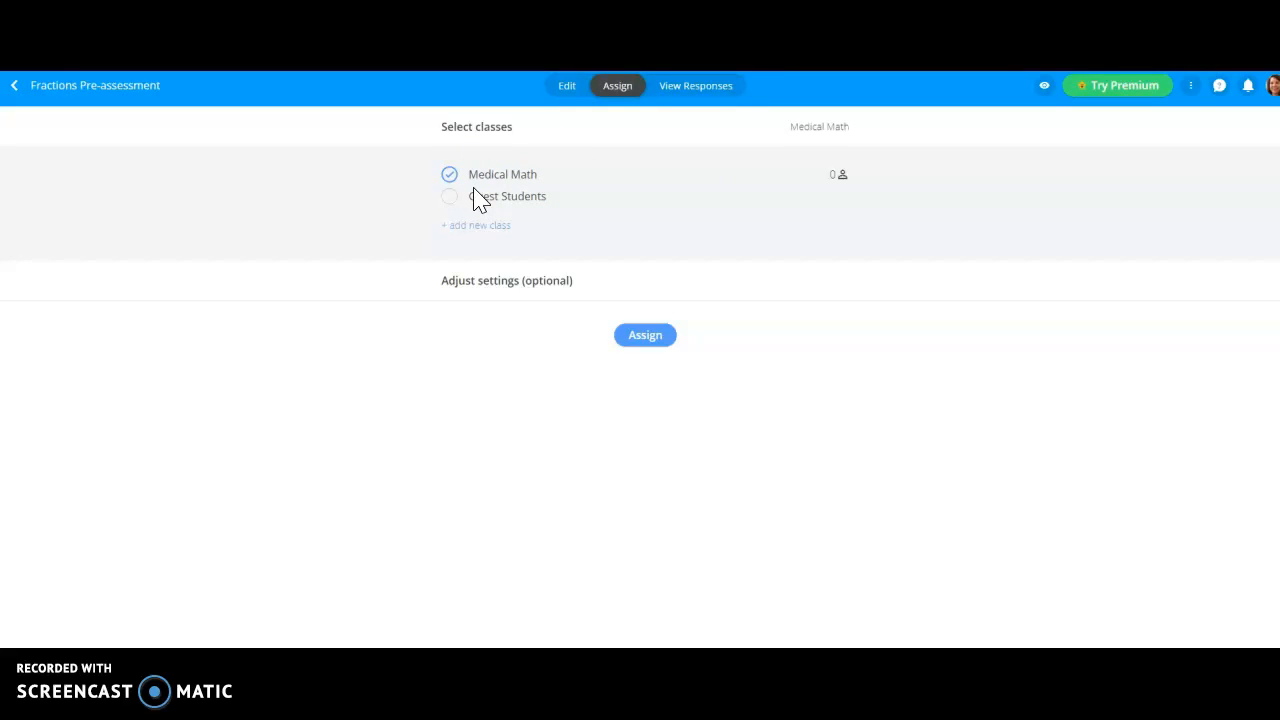
click(656, 340)
Step: Preview the formative as a student from its responses view and answer the multiple-choice questions, choosing "C 6 and 1/3" for question 2 and "C None" for question 4
click(690, 90)
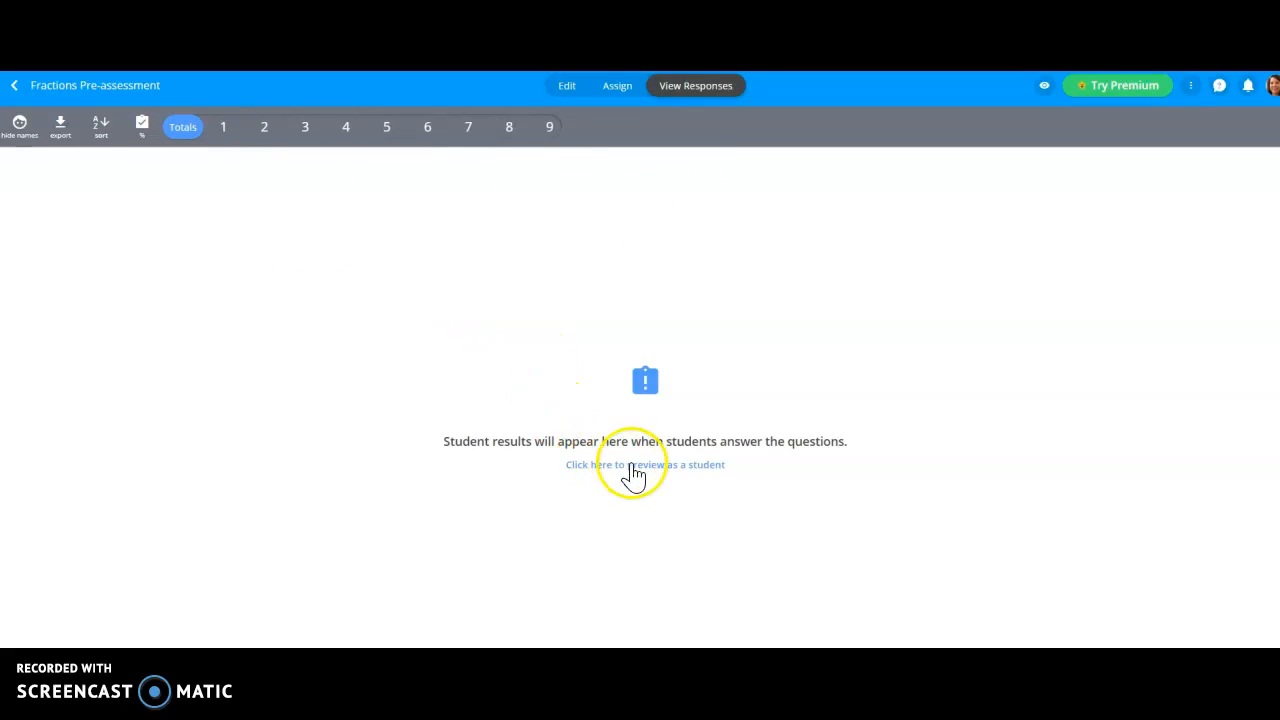
click(633, 474)
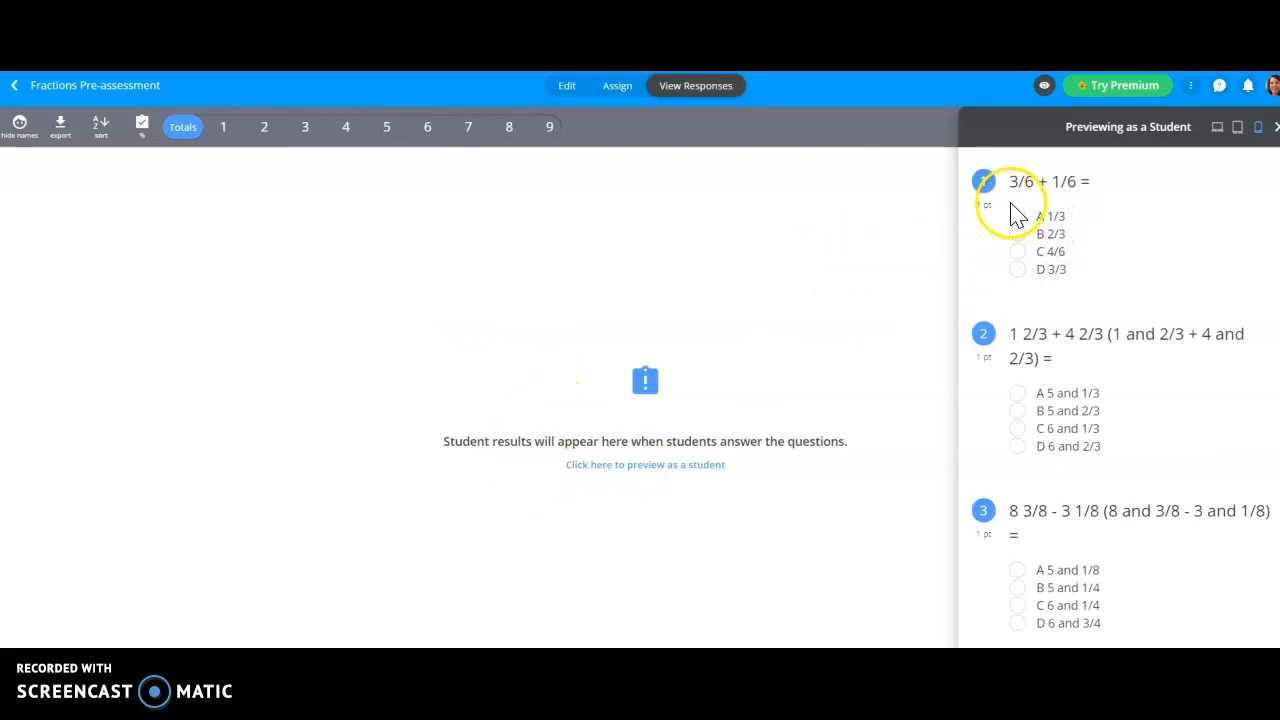
click(1017, 430)
scroll(1025, 470, down, 3)
click(1017, 342)
scroll(1000, 560, down, 2)
click(1017, 428)
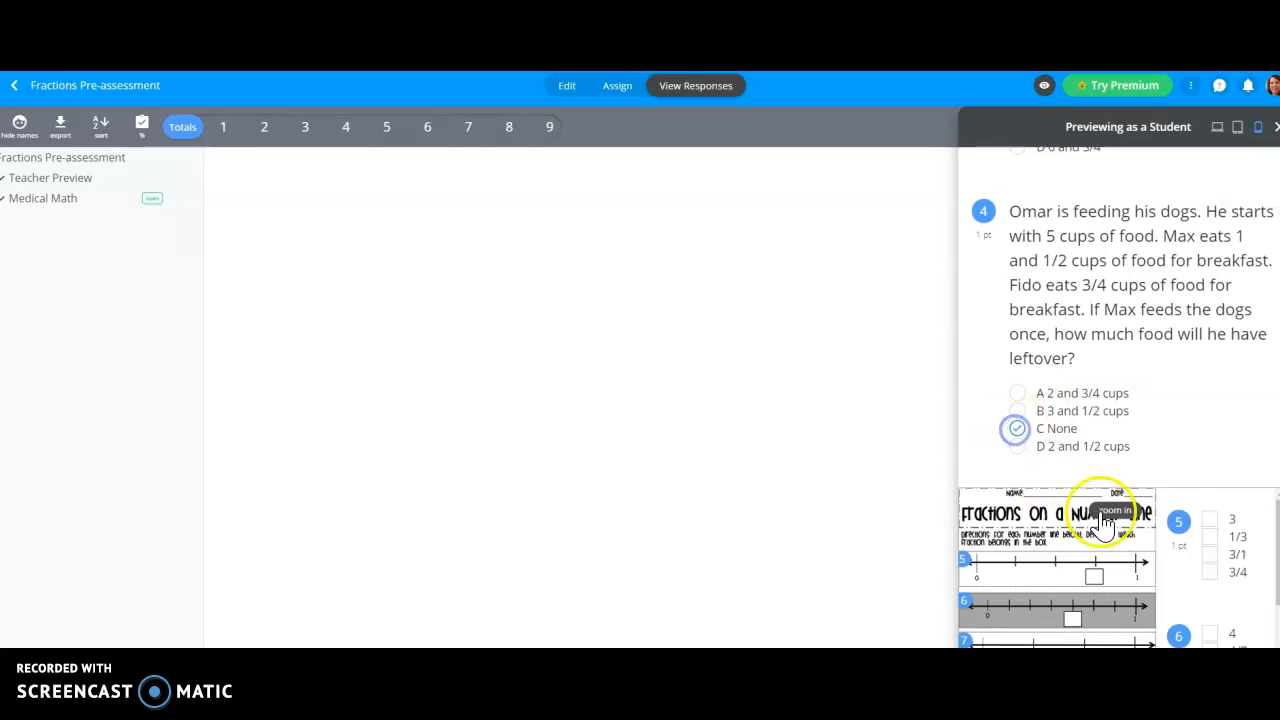
Step: Answer number-line questions 5 to 9 in the student preview with 1/3, 4/7, 2/3, 3/7 and 1/3
scroll(1177, 434, down, 1)
click(1210, 432)
click(1210, 546)
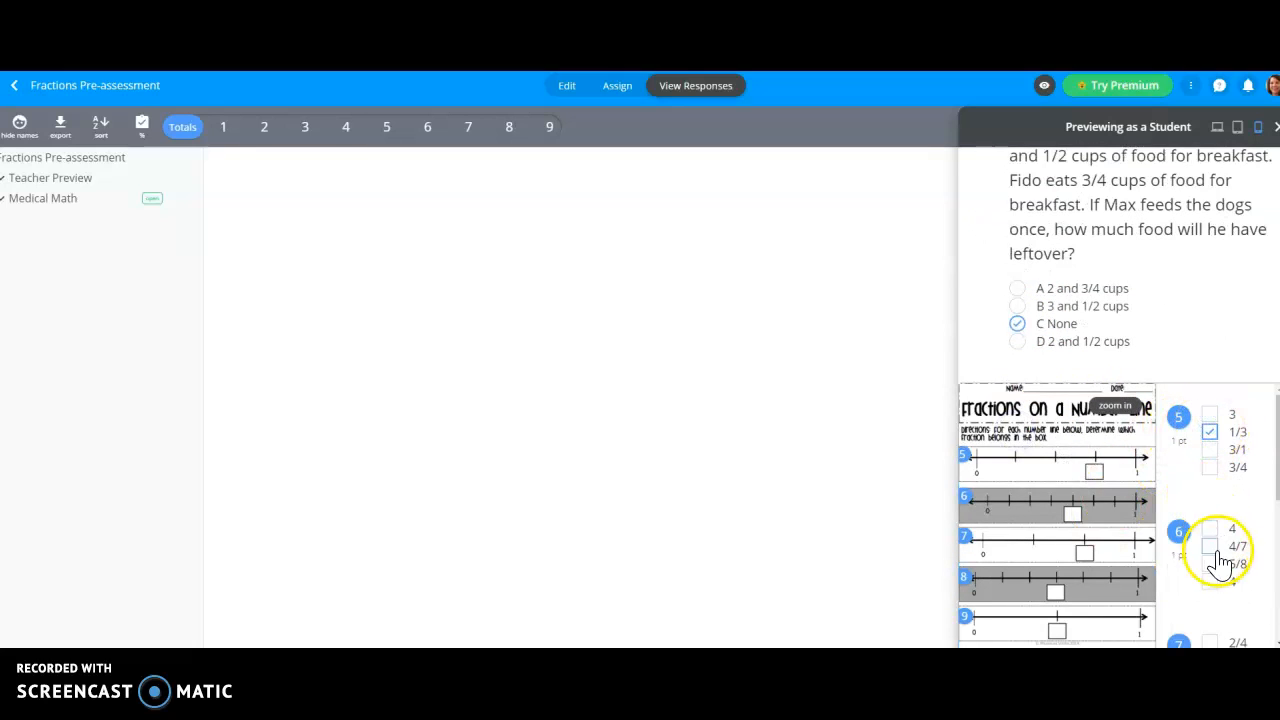
scroll(1205, 615, down, 1)
click(1210, 542)
scroll(1208, 600, down, 1)
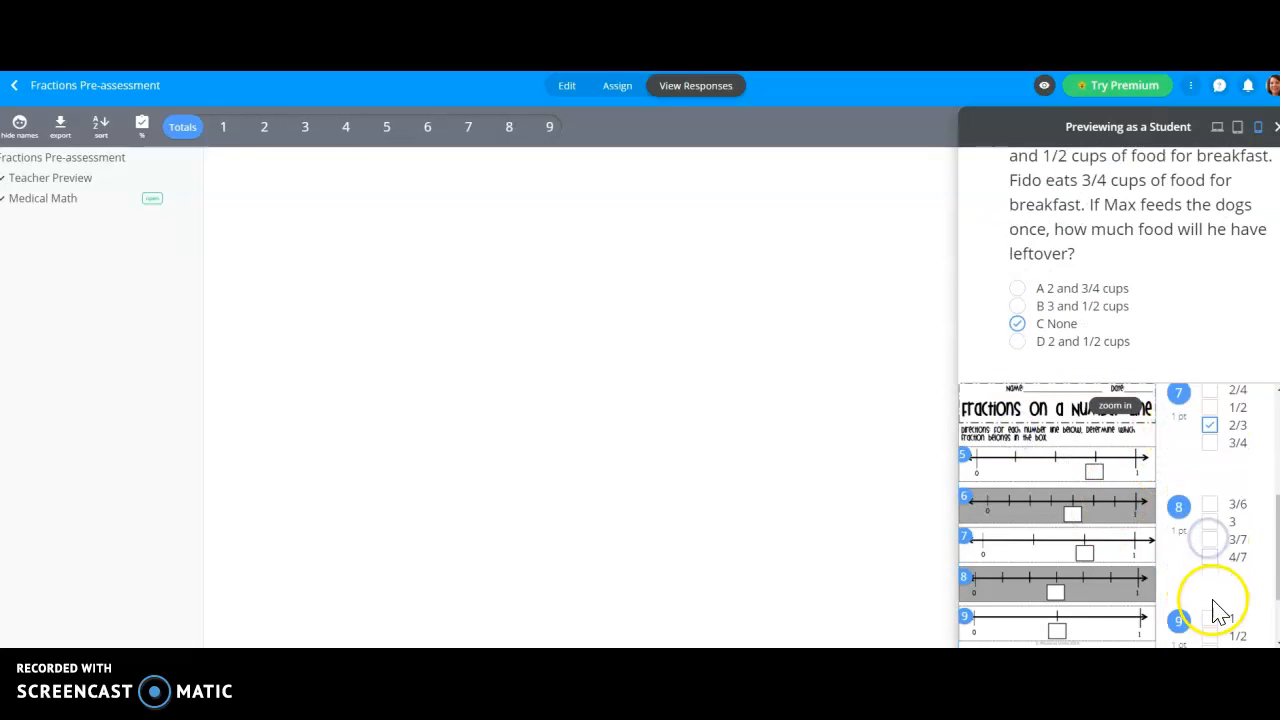
click(1211, 521)
scroll(1218, 575, down, 1)
click(1211, 563)
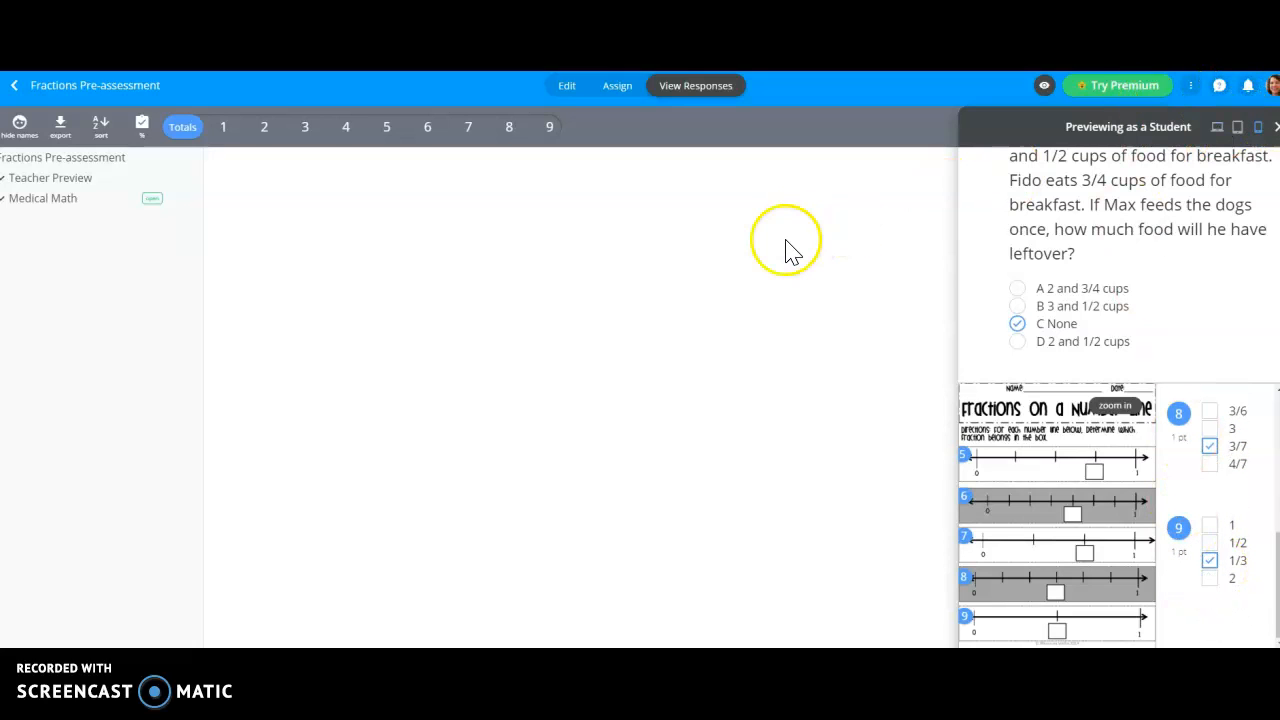
Step: Close the student preview and expand the Teacher Preview group to view its question results
click(1275, 128)
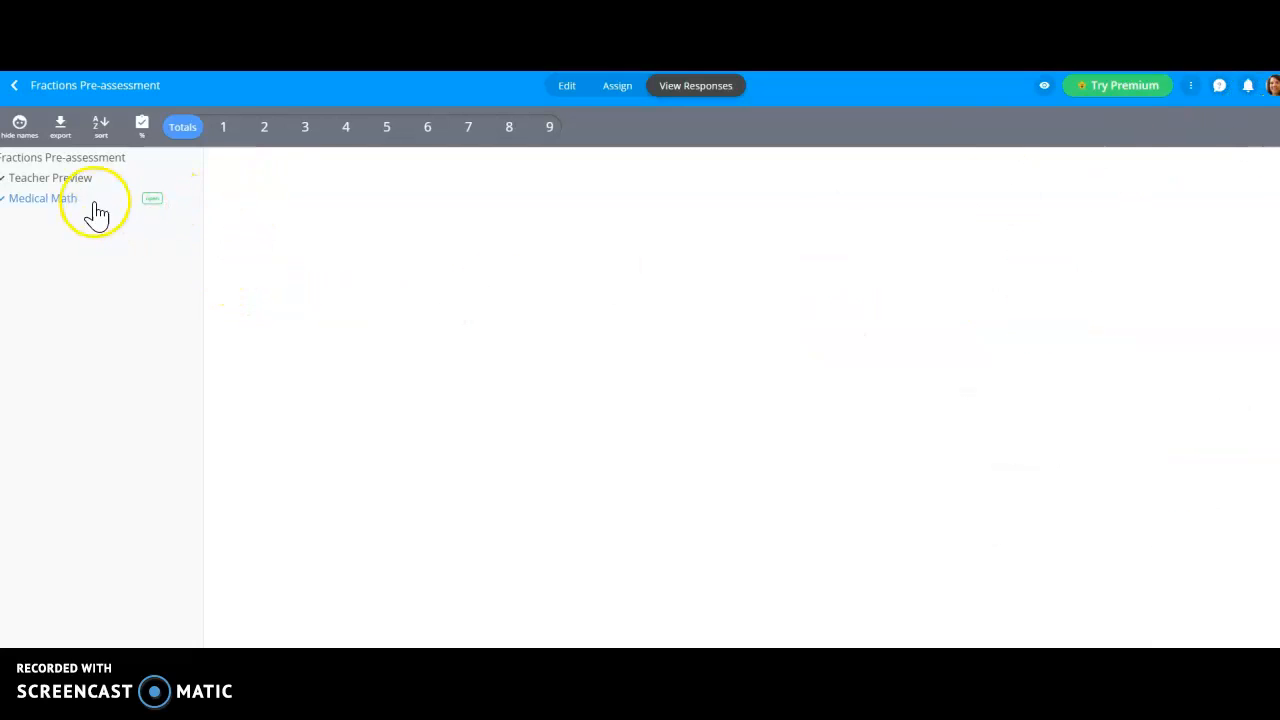
click(70, 178)
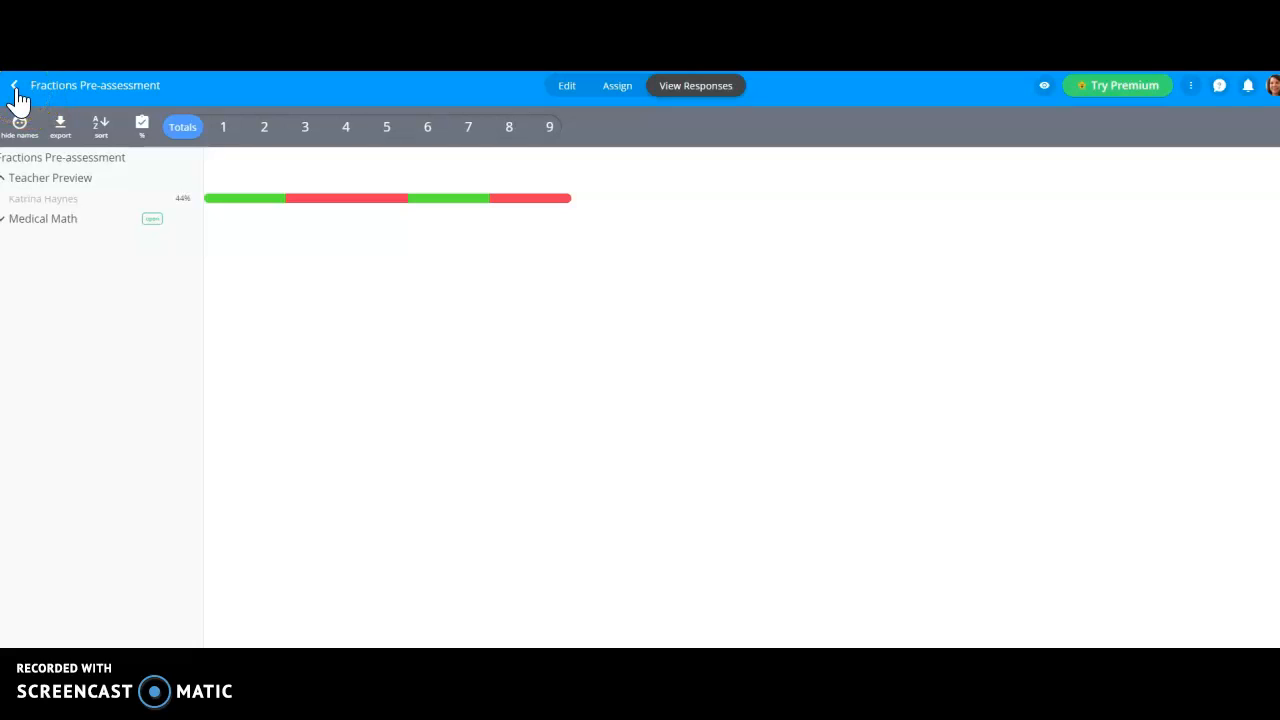
click(449, 97)
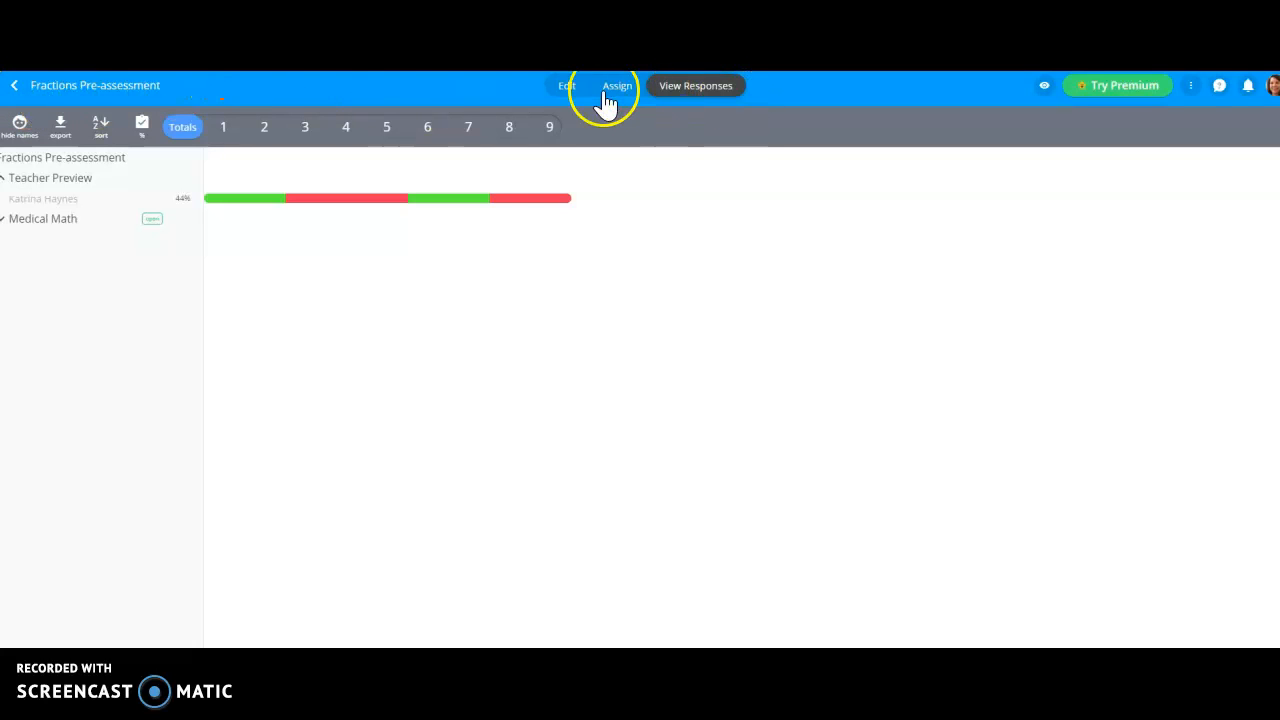